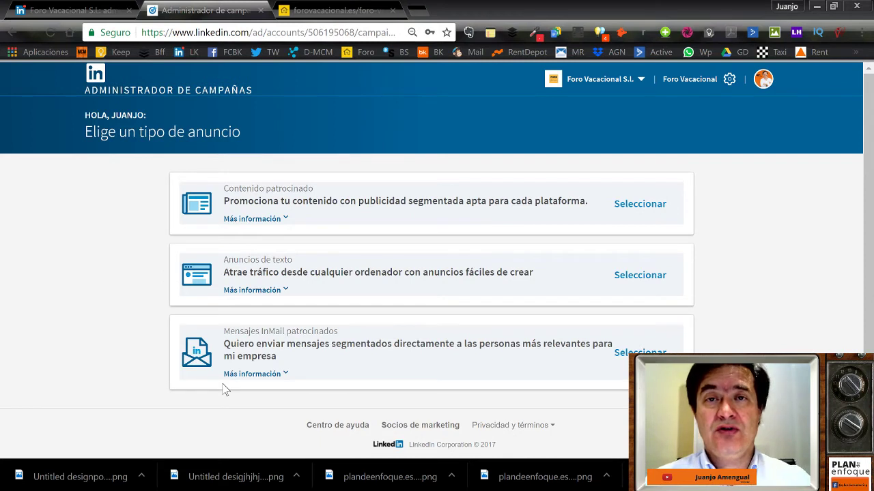
# - Start a sponsored content campaign (Contenido patrocinado) and name it "Valencia 2"
pyautogui.click(645, 208)
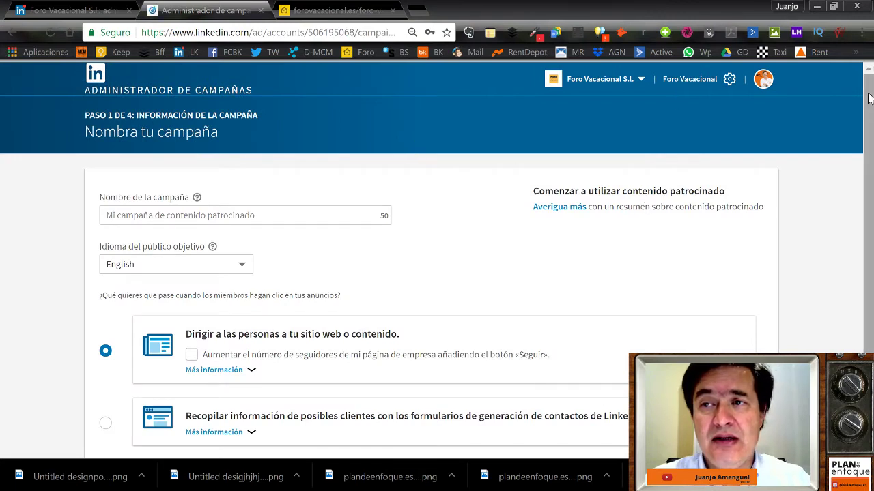
pyautogui.click(252, 215)
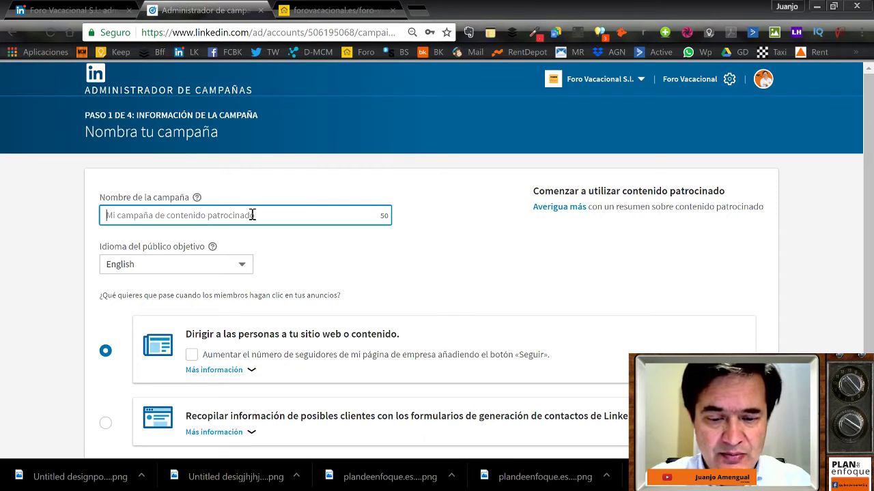
pyautogui.write('Valencia')
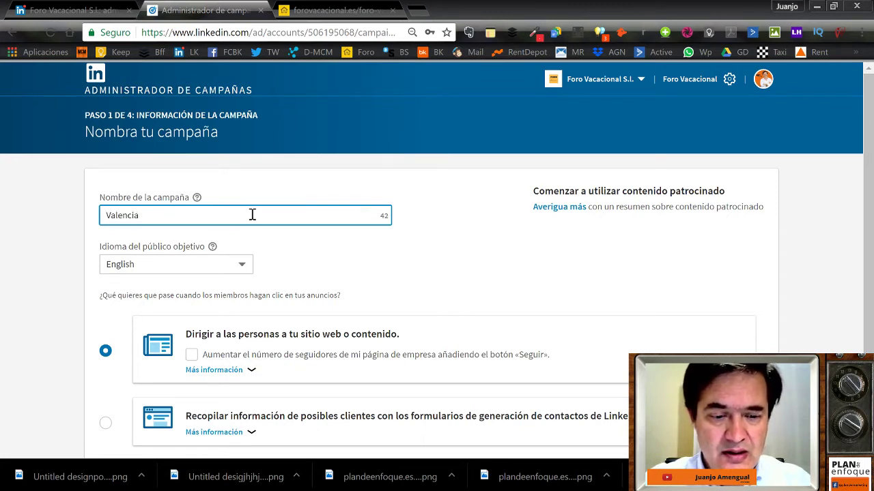
pyautogui.write(' fprp')
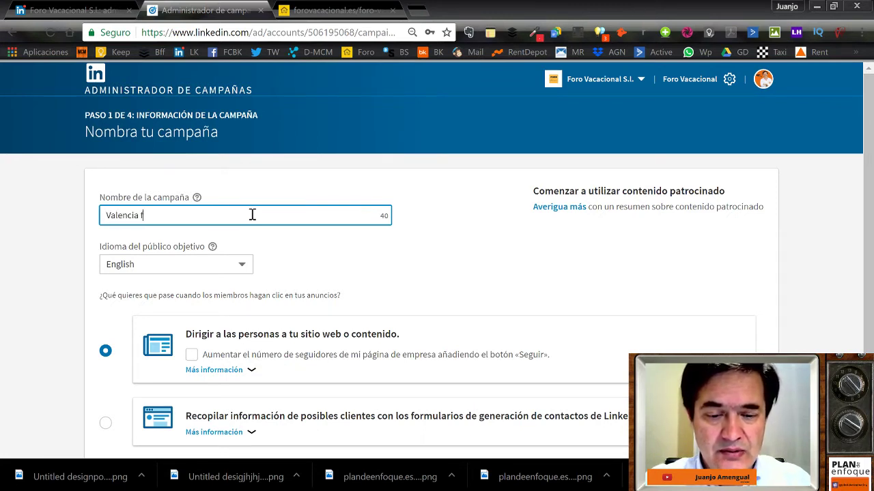
pyautogui.press('BackSpace')
pyautogui.press('BackSpace')
pyautogui.press('BackSpace')
pyautogui.press('BackSpace')
pyautogui.press('BackSpace')
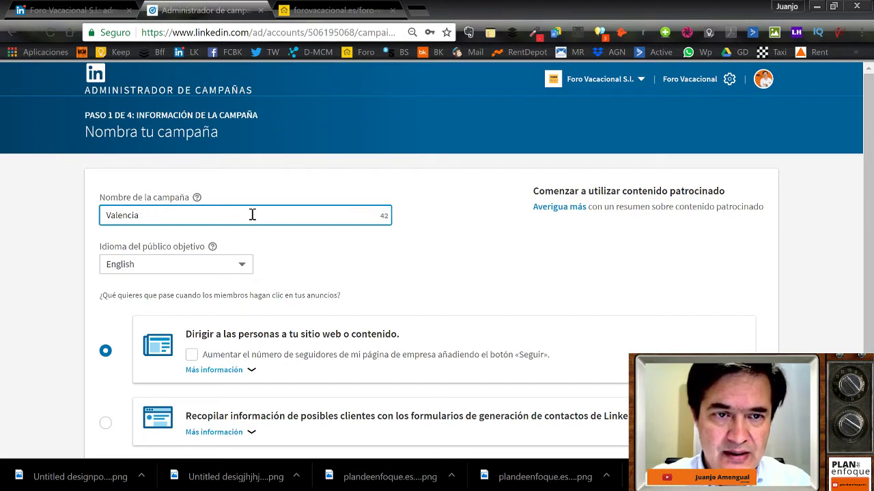
pyautogui.write('2')
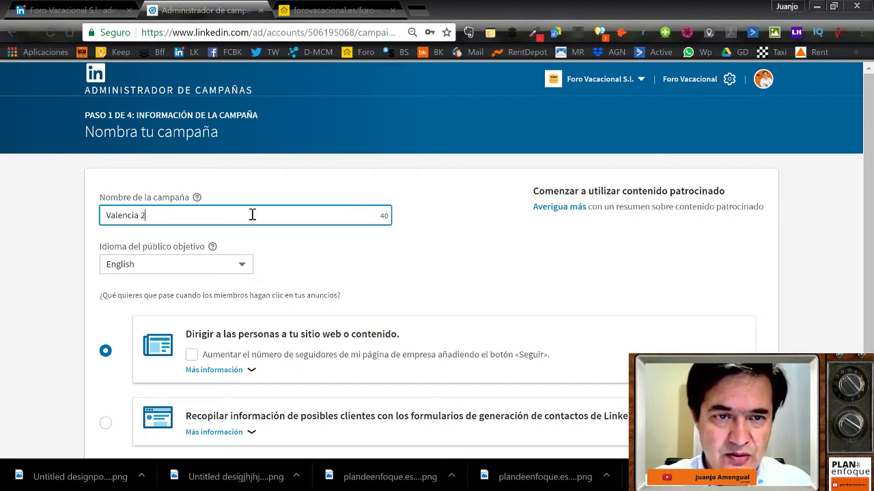
# - Set the campaign's target audience language to Español and continue to the ad content step
pyautogui.click(246, 271)
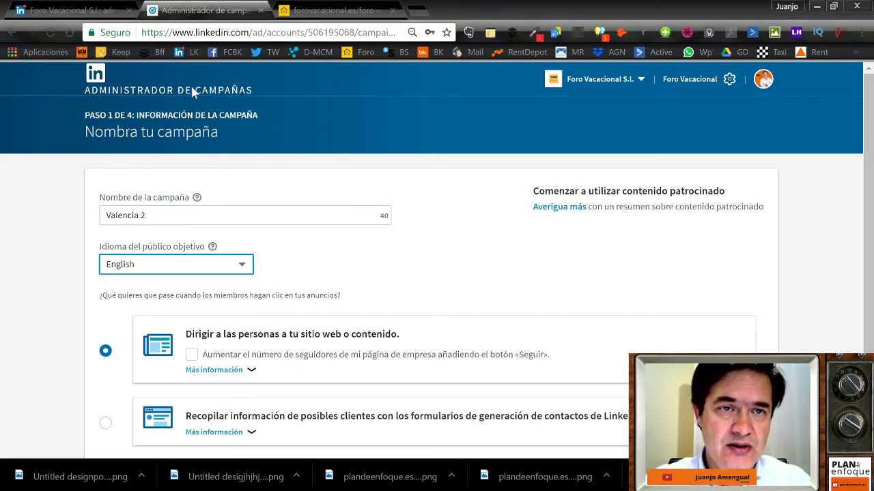
pyautogui.press('Down')
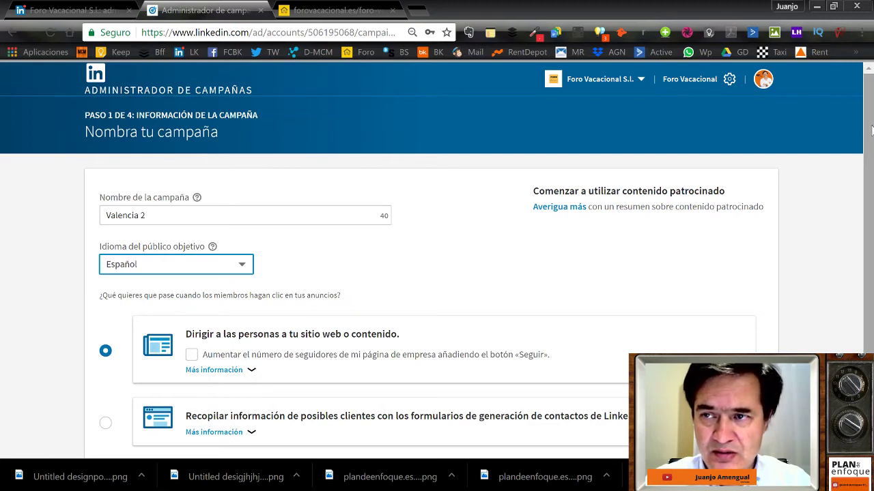
pyautogui.scroll(-1, 872, 153)
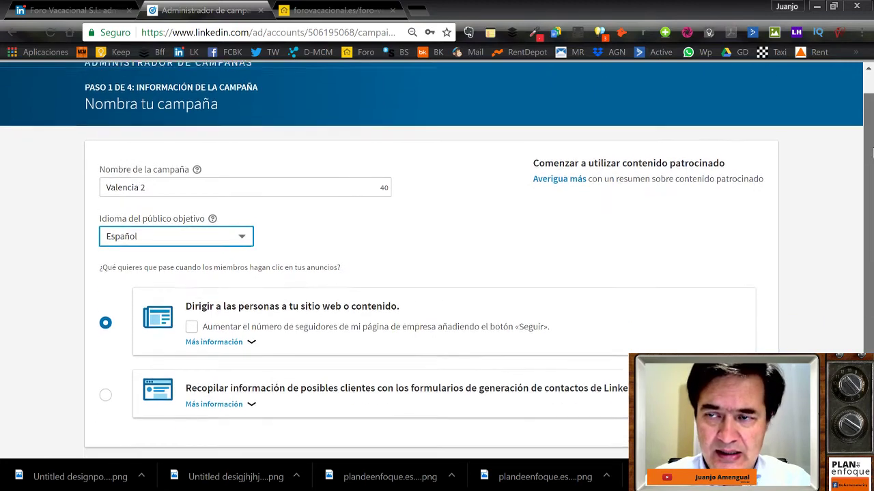
pyautogui.scroll(-1, 871, 153)
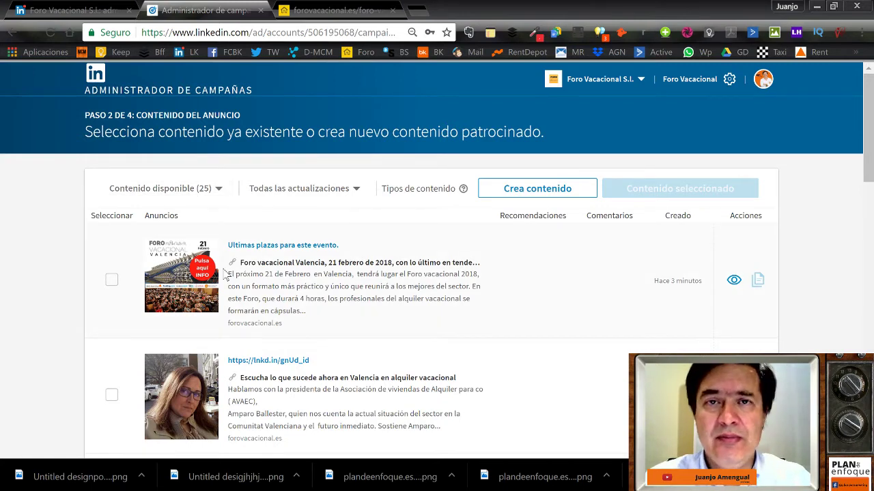
# - Use the existing update "Ultimas plazas para este evento." as the campaign's sponsored content and continue to audience targeting
pyautogui.click(112, 280)
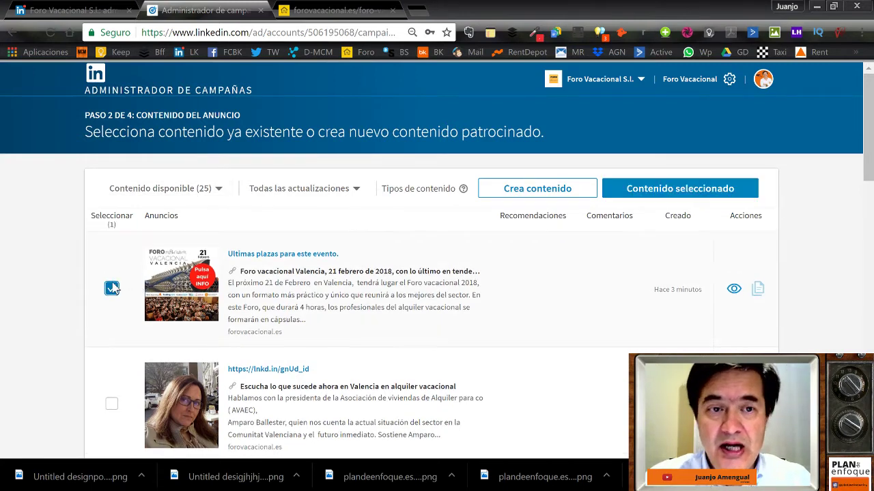
pyautogui.click(720, 192)
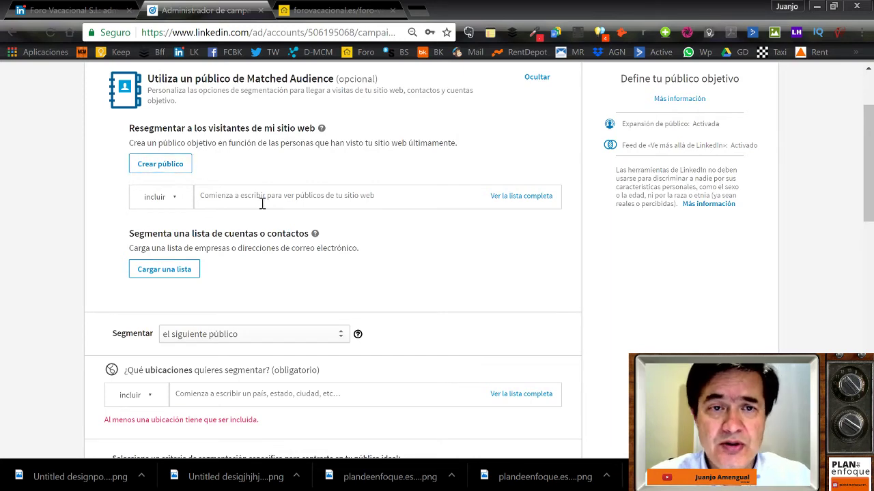
# - Create a website retargeting audience named "valencia 2" from the copied event page URL with exact matching, and look over the Insight Tag code
pyautogui.click(166, 166)
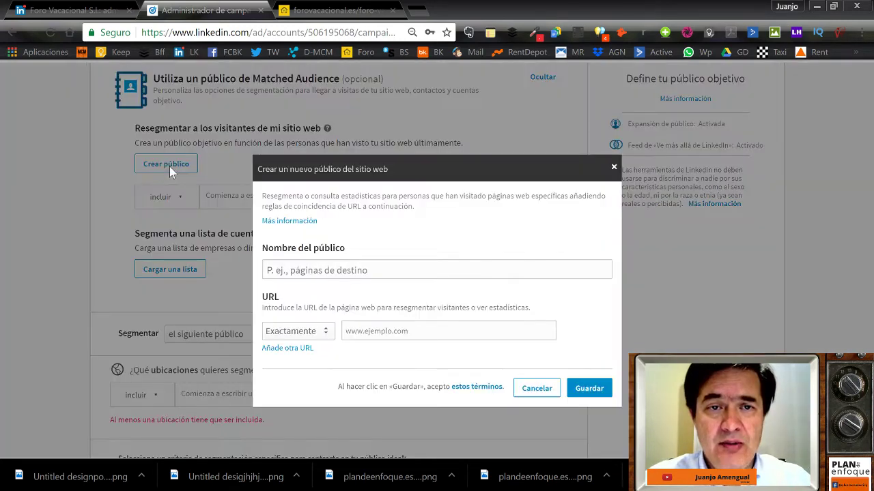
pyautogui.click(336, 270)
pyautogui.write('valencia 2')
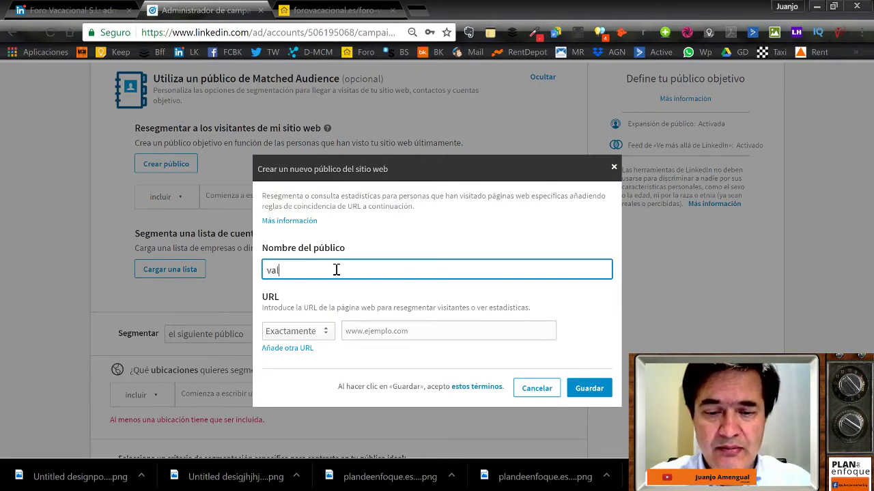
pyautogui.click(356, 331)
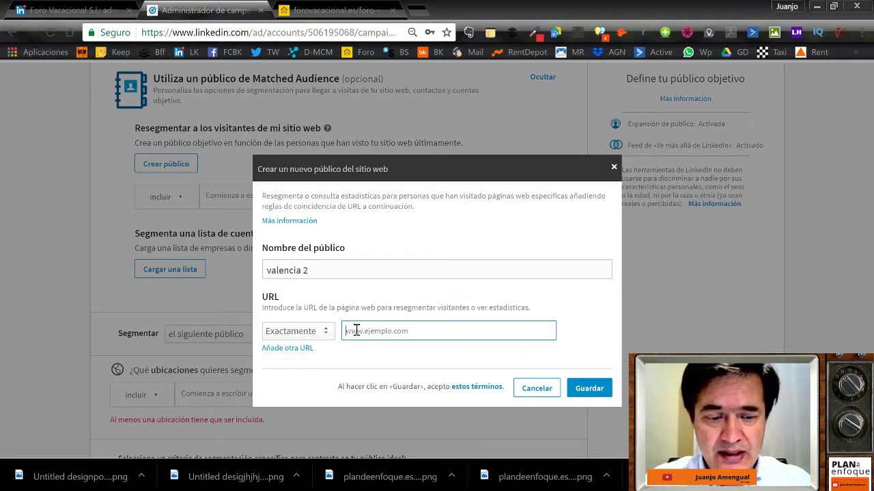
pyautogui.hotkey('ctrl', 'v')
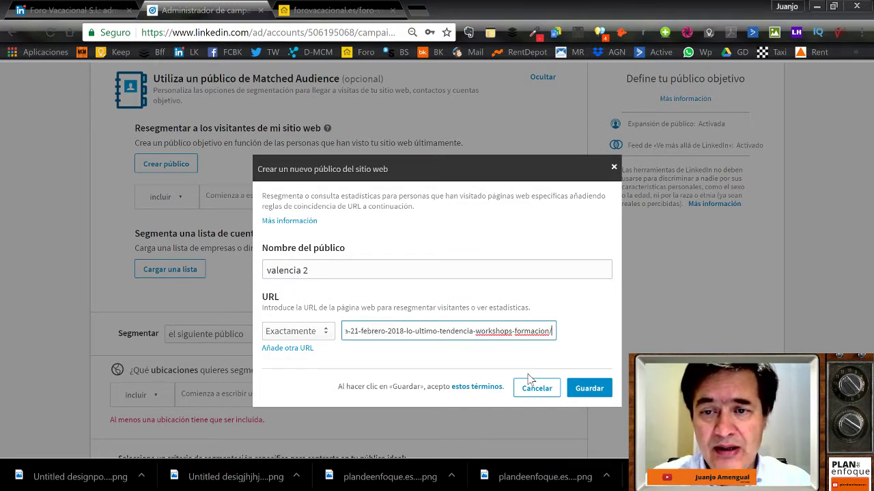
pyautogui.click(590, 392)
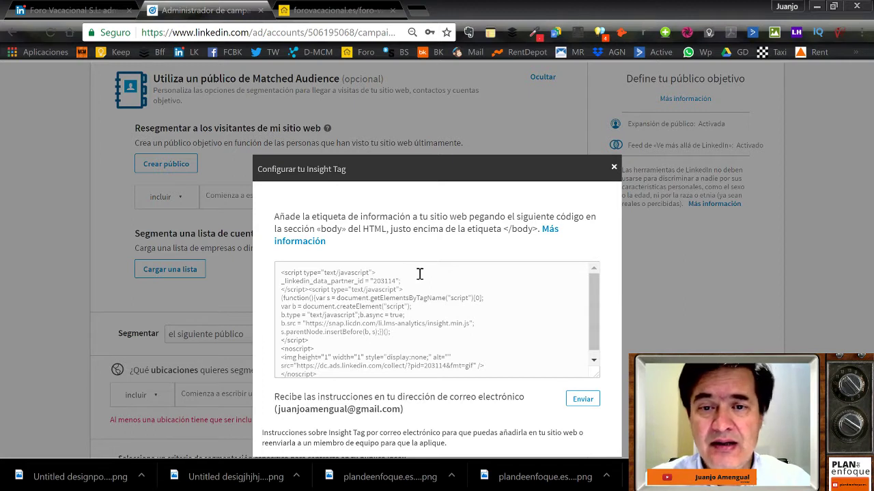
pyautogui.moveTo(590, 314); pyautogui.dragTo(590, 338)
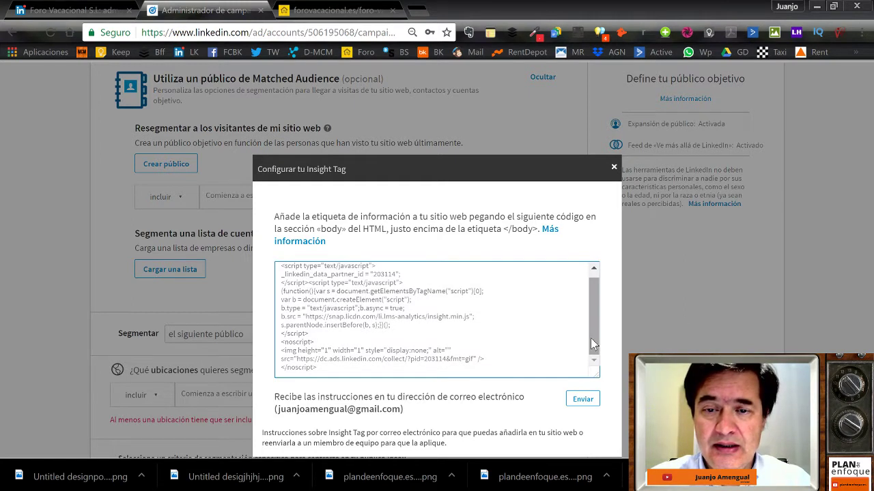
pyautogui.click(614, 168)
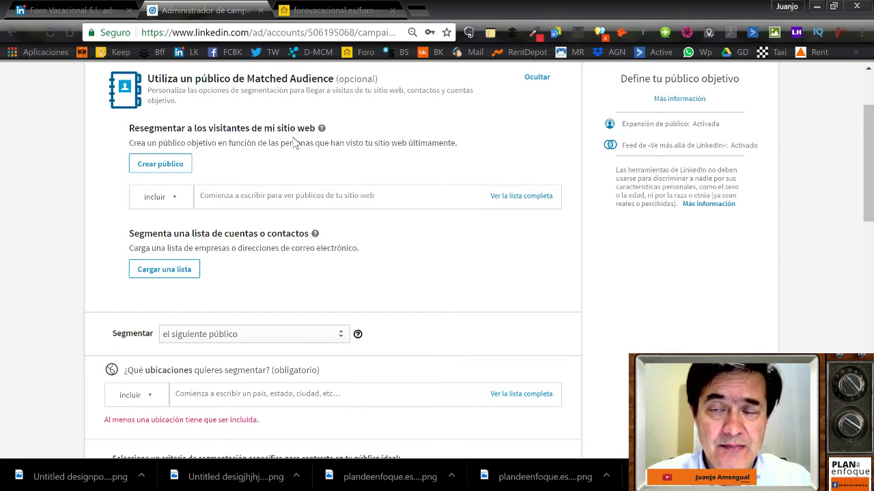
pyautogui.click(141, 163)
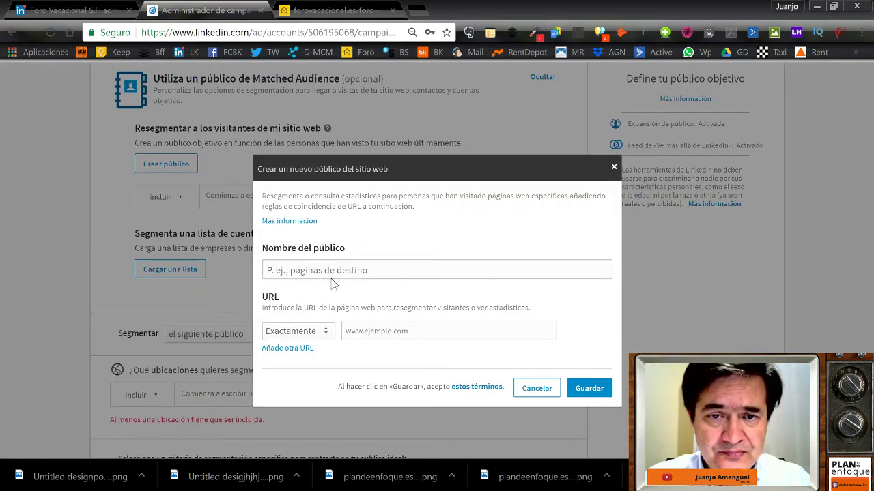
pyautogui.click(293, 270)
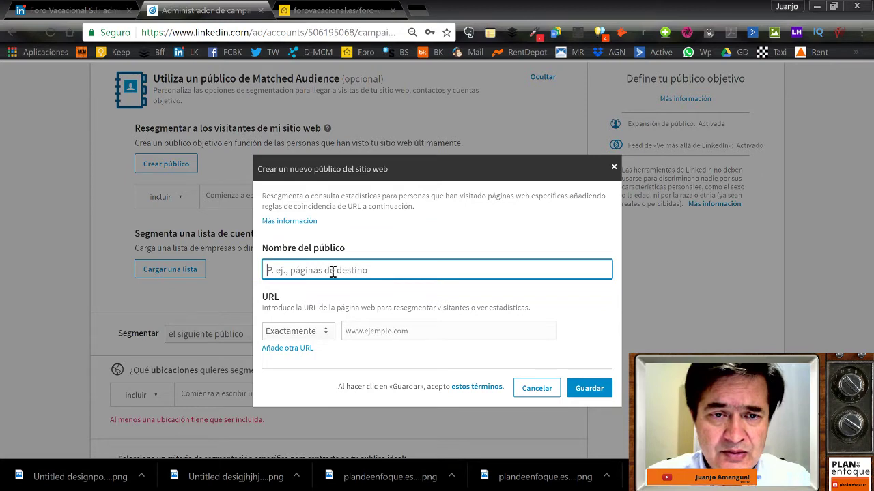
pyautogui.click(228, 285)
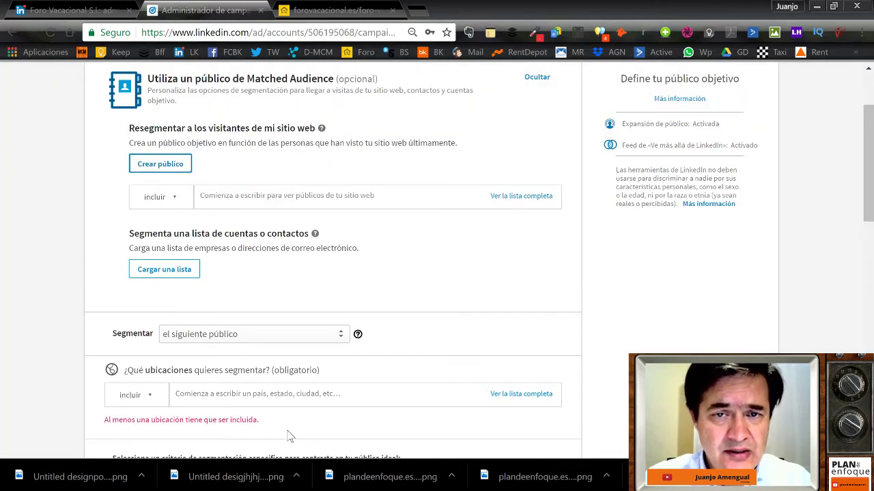
# - Include the existing website audience "campaña 1 valencia" in the campaign's retargeting
pyautogui.click(507, 200)
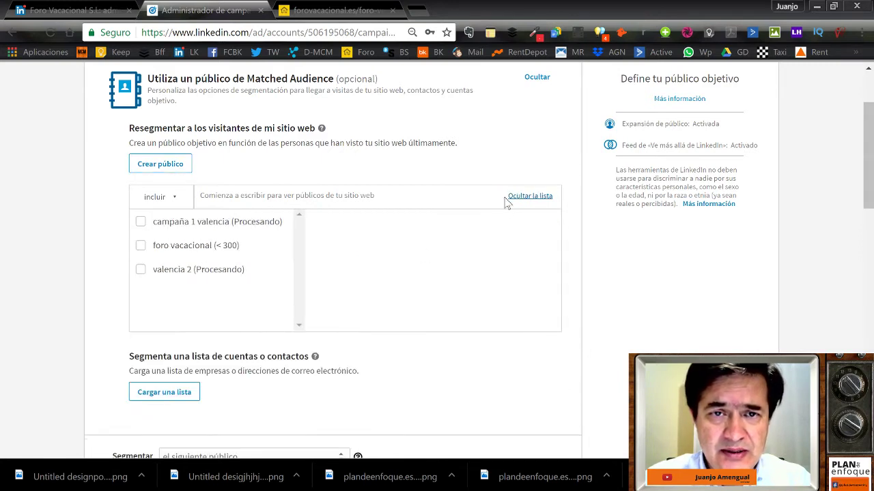
pyautogui.click(140, 222)
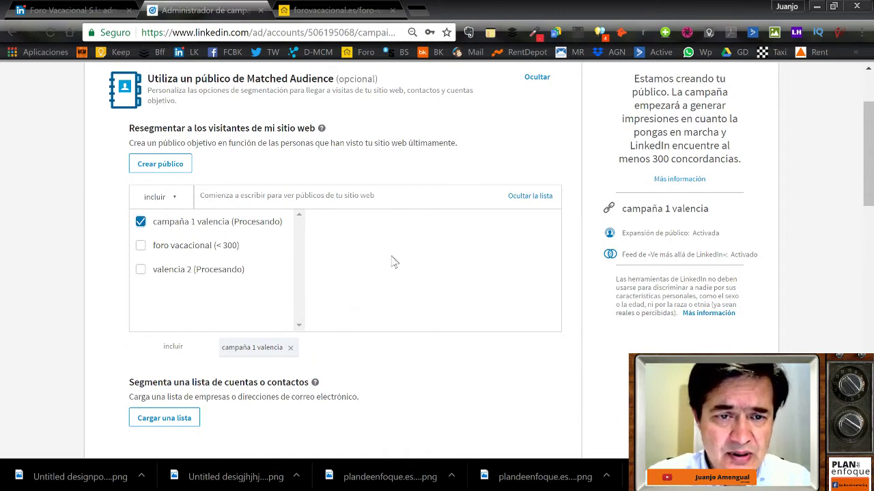
# - Include Comunidad Valenciana, España, as the campaign's target location
pyautogui.moveTo(870, 143); pyautogui.dragTo(870, 192)
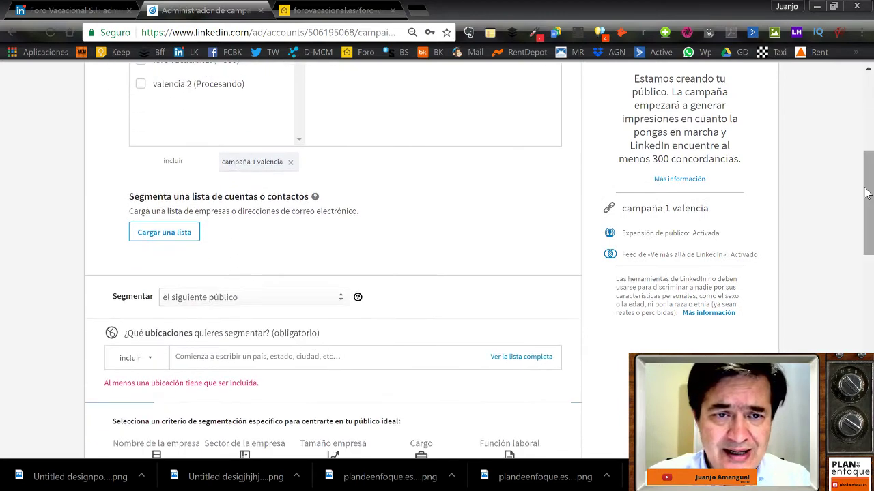
pyautogui.click(217, 354)
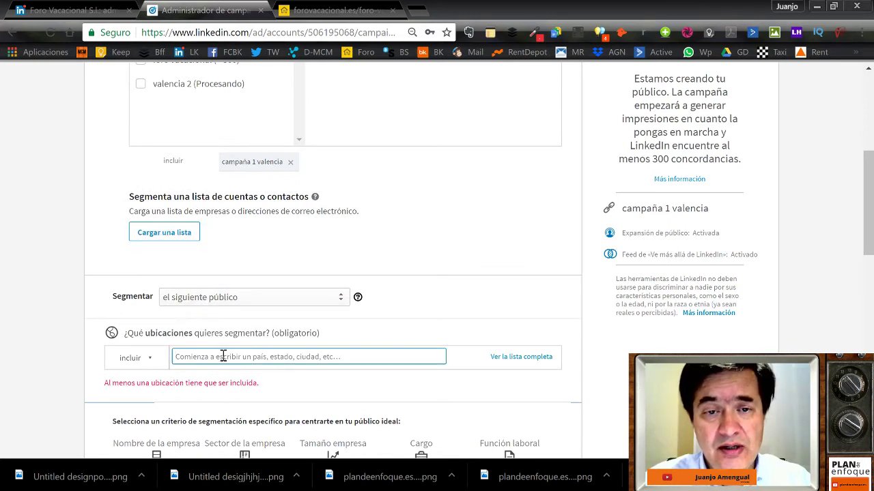
pyautogui.write('valen')
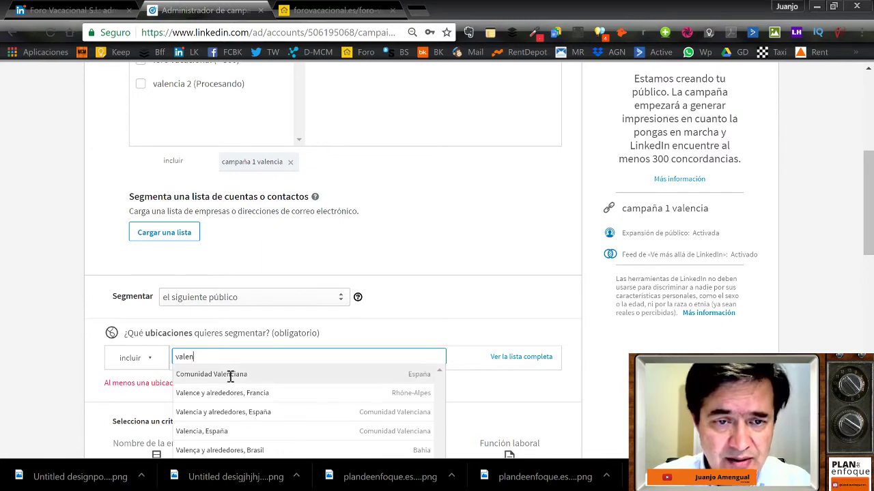
pyautogui.click(230, 378)
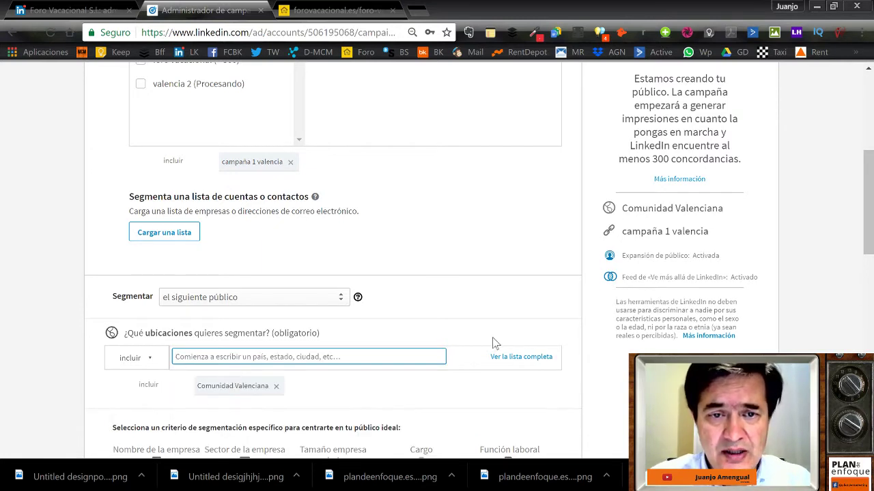
# - Add company sector targeting that includes "Ocio, viajes y turismo" and "Bienes inmobiliarios comerciales"
pyautogui.moveTo(871, 208); pyautogui.dragTo(863, 260)
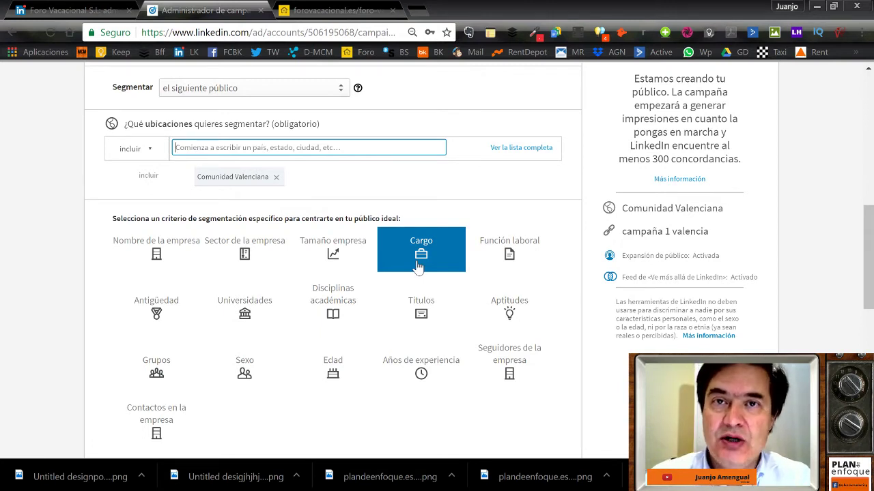
pyautogui.click(266, 265)
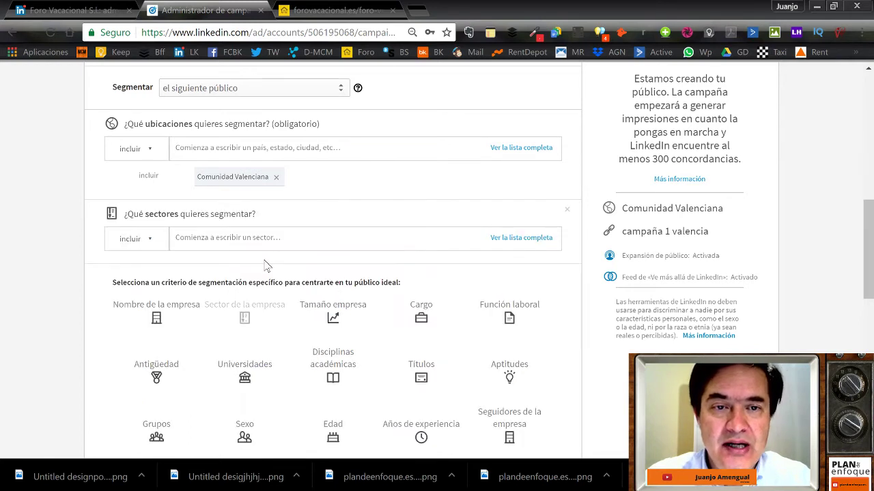
pyautogui.click(269, 238)
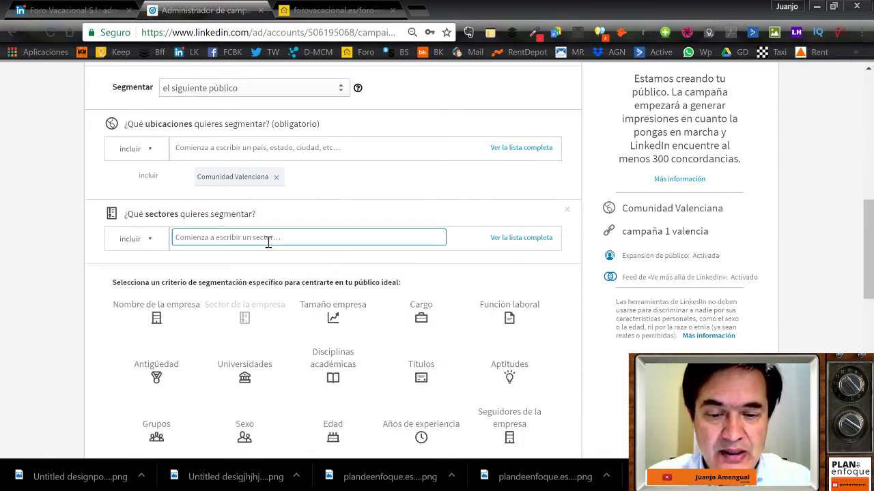
pyautogui.write('turis')
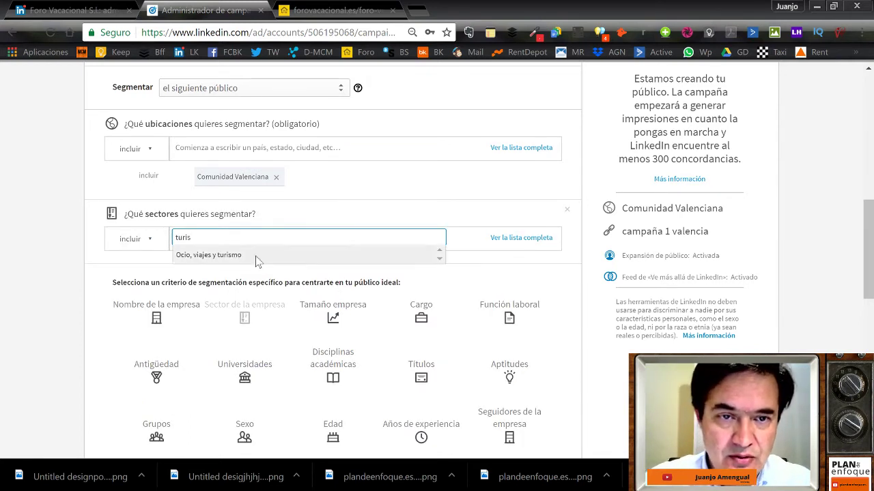
pyautogui.click(253, 255)
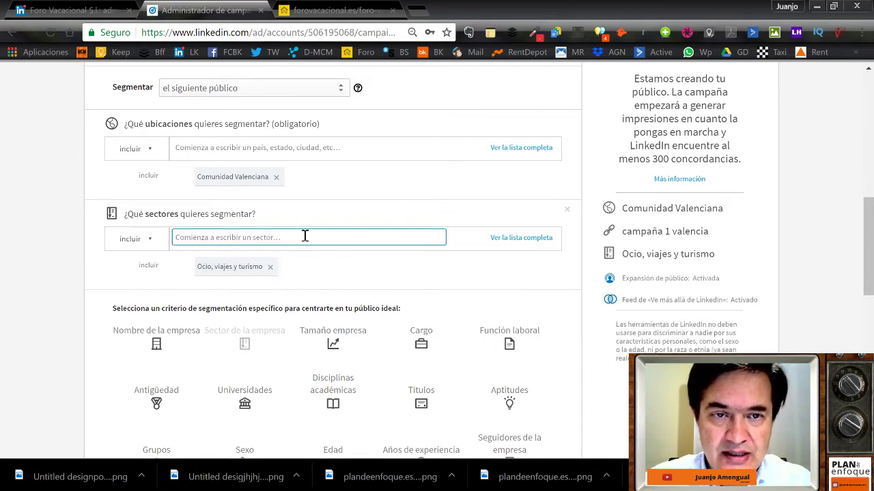
pyautogui.write('inmo')
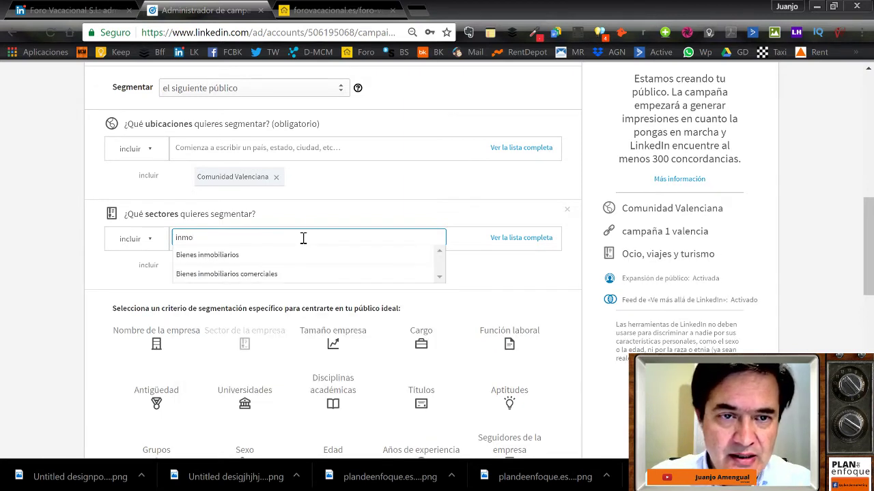
pyautogui.click(282, 286)
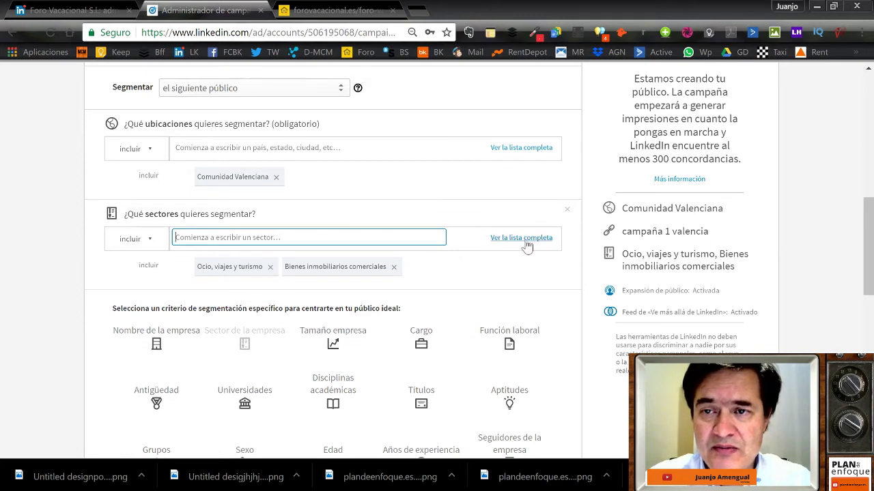
# - Look over the LinkedIn Audience Network and audience expansion options, and continue to the budget and scheduling stage
pyautogui.moveTo(870, 228); pyautogui.dragTo(854, 332)
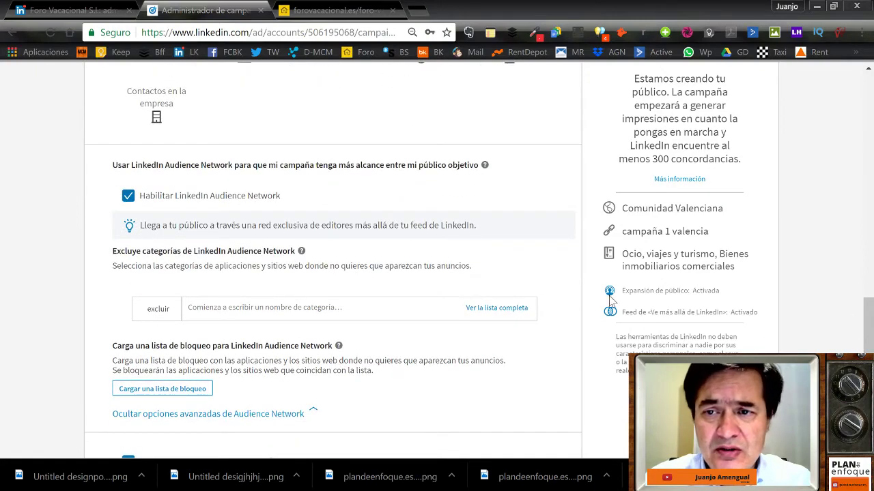
pyautogui.scroll(-2, 333, 259)
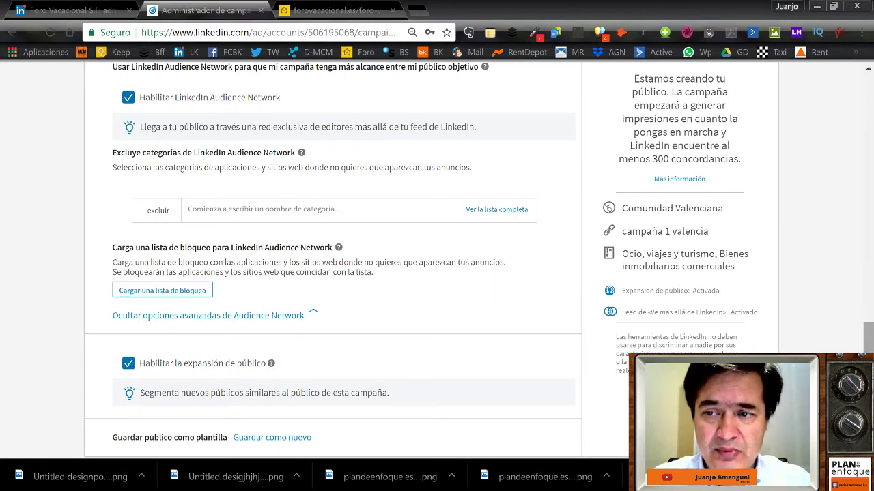
pyautogui.scroll(-2, 333, 259)
pyautogui.scroll(2, 333, 259)
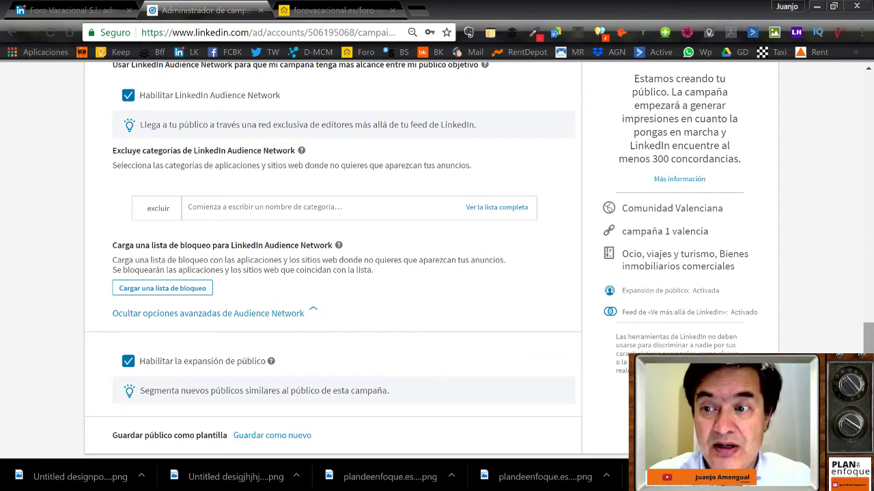
pyautogui.scroll(2, 871, 338)
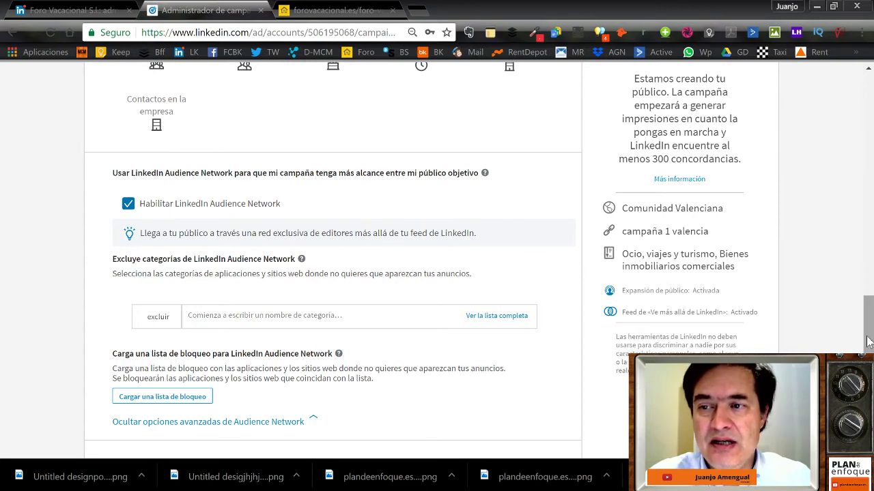
pyautogui.scroll(-2, 868, 337)
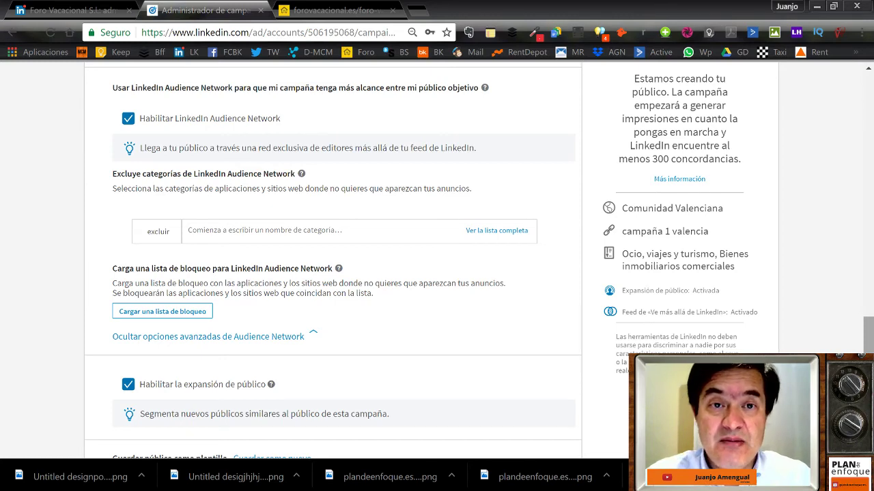
pyautogui.scroll(-2, 341, 259)
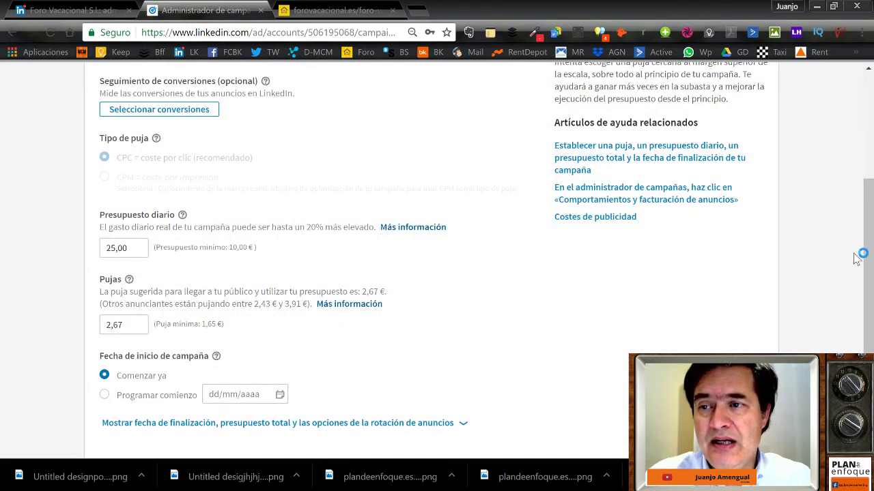
# - Try "Conocimiento de la marca" as the campaign's optimization goal and switch back to "Visitas al sitio web"
pyautogui.moveTo(871, 263); pyautogui.dragTo(870, 164)
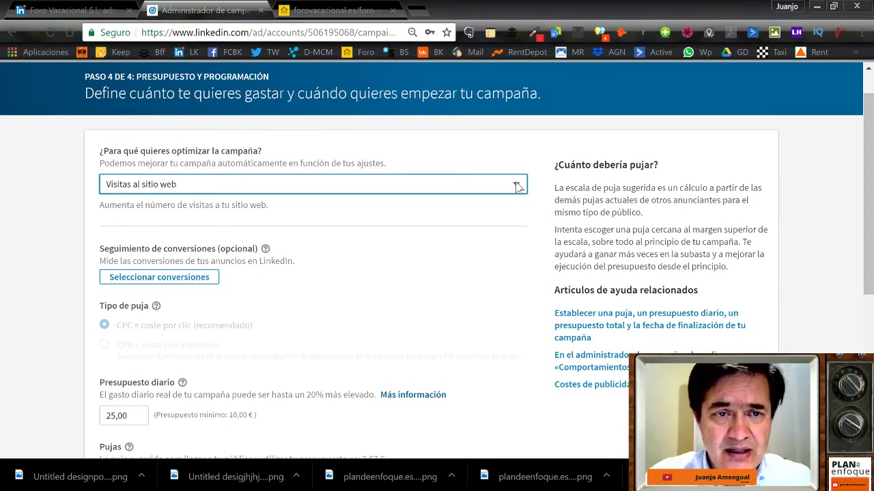
pyautogui.click(455, 207)
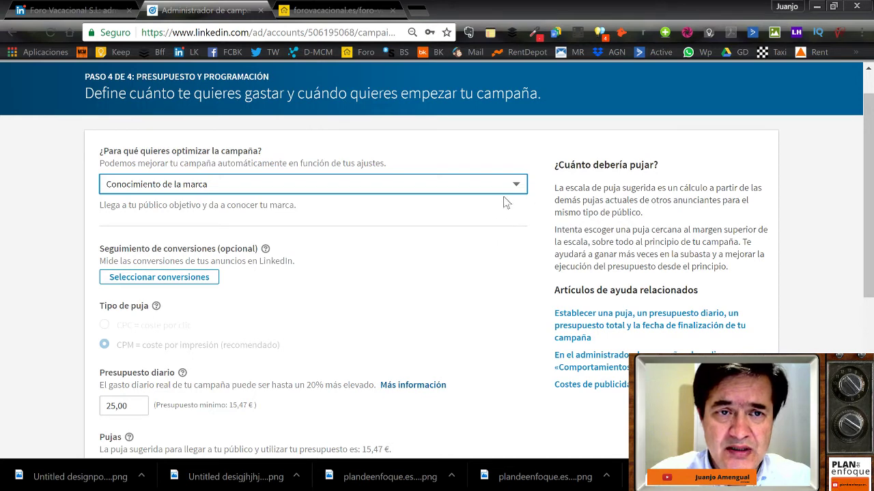
pyautogui.press('Down')
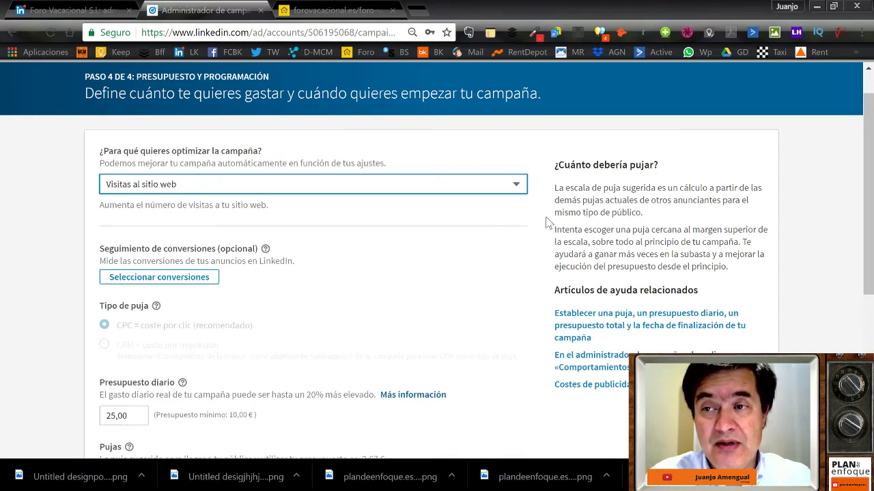
# - Set the campaign's daily budget to 10 €
pyautogui.scroll(-1, 430, 279)
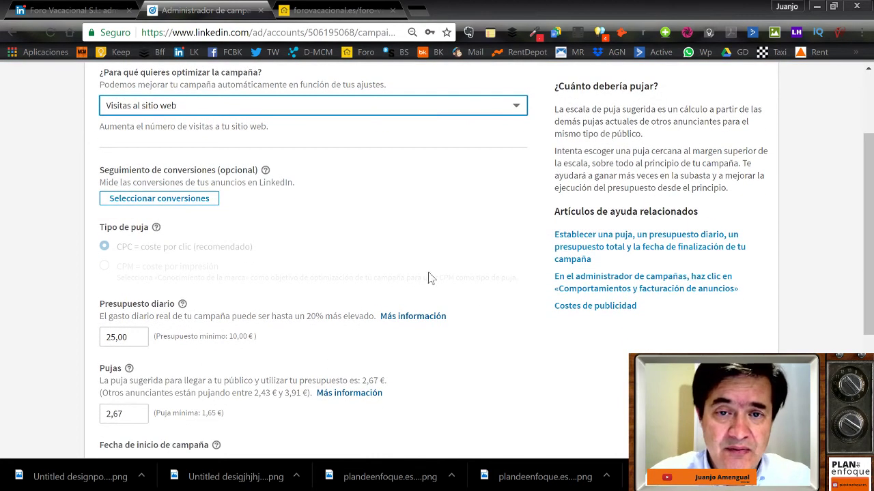
pyautogui.scroll(-1, 867, 232)
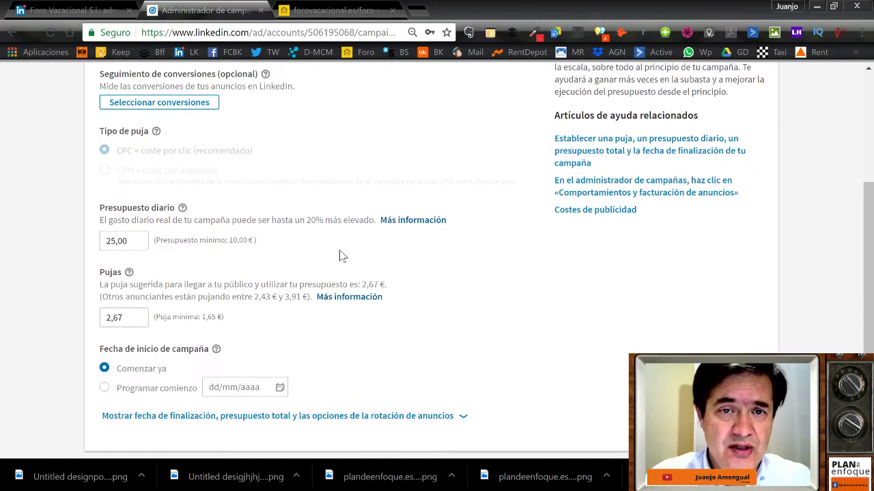
pyautogui.click(135, 245)
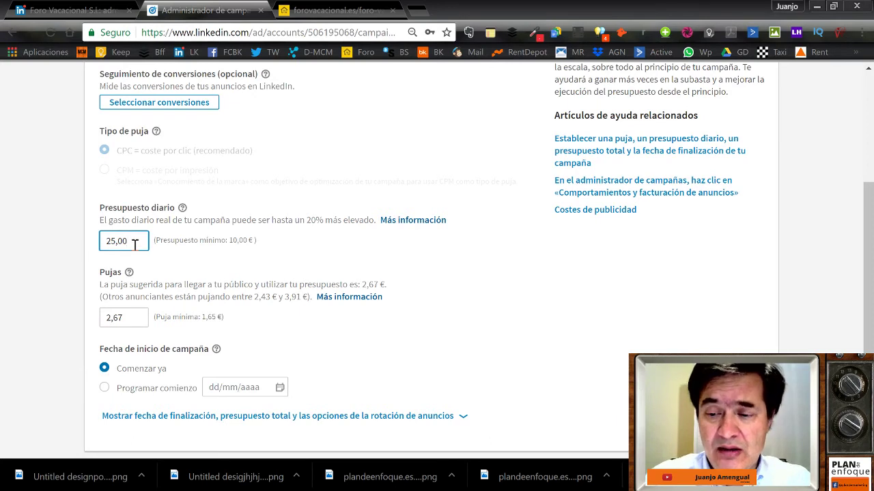
pyautogui.press('BackSpace')
pyautogui.press('BackSpace')
pyautogui.press('BackSpace')
pyautogui.press('BackSpace')
pyautogui.press('BackSpace')
pyautogui.write('1')
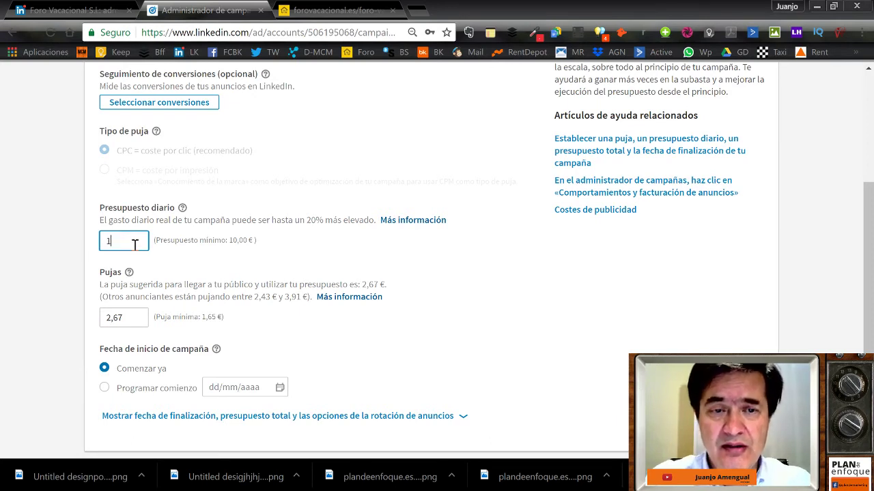
pyautogui.write('0')
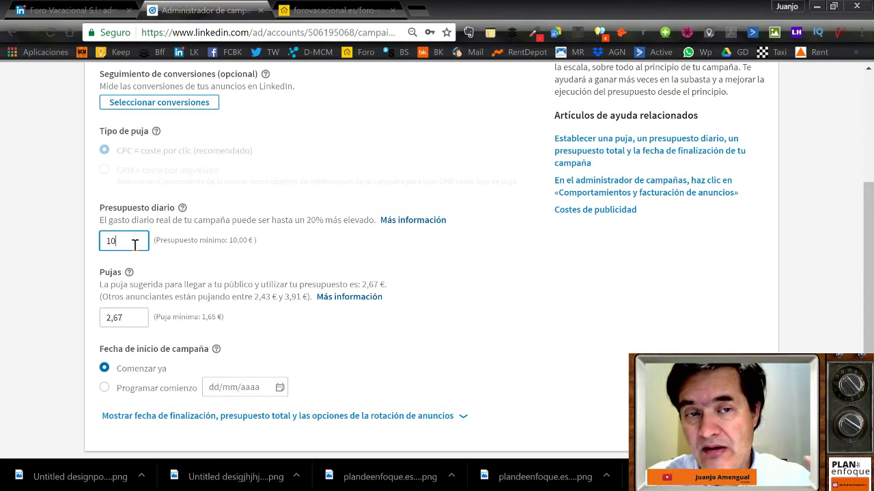
pyautogui.click(133, 320)
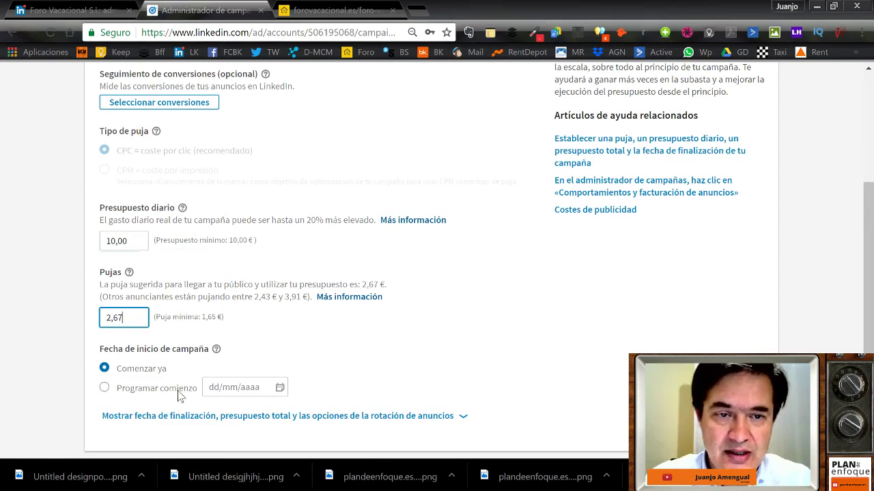
# - Show the additional scheduling, total budget and ad rotation options and set the campaign's end date to 28/1/2018
pyautogui.moveTo(869, 251); pyautogui.dragTo(869, 286)
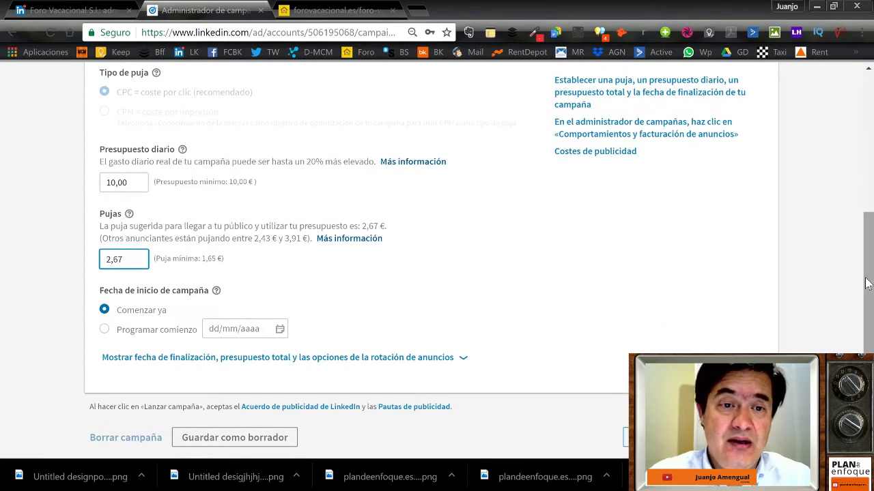
pyautogui.click(265, 357)
pyautogui.moveTo(869, 183); pyautogui.dragTo(785, 251)
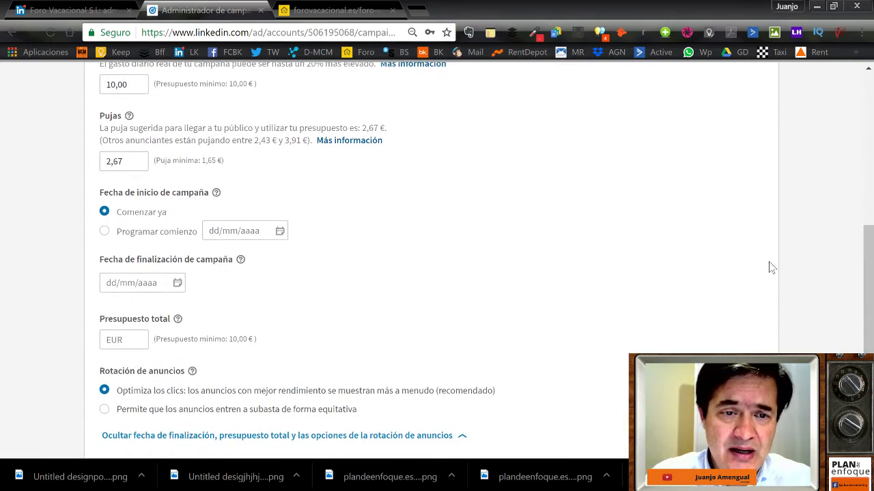
pyautogui.click(423, 435)
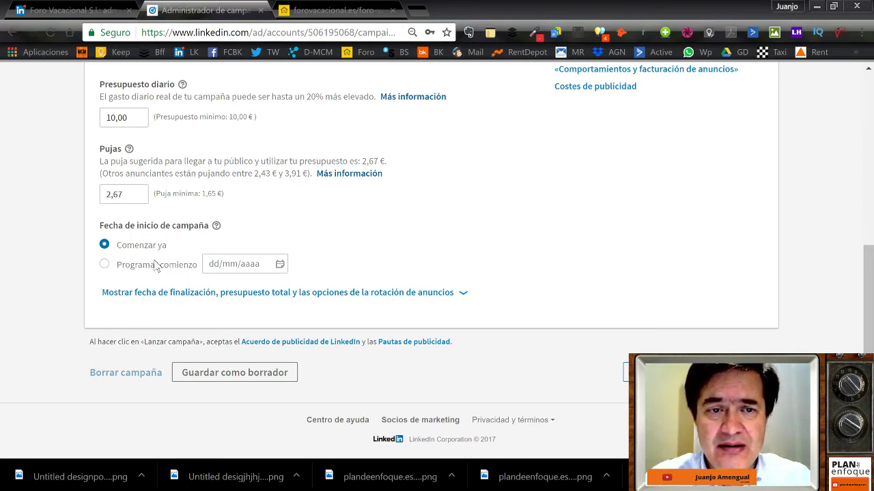
pyautogui.click(463, 294)
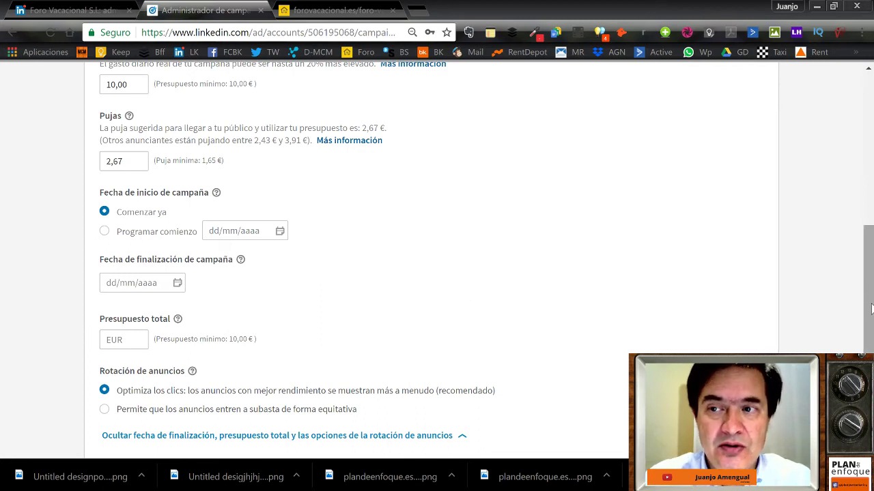
pyautogui.scroll(-2, 867, 304)
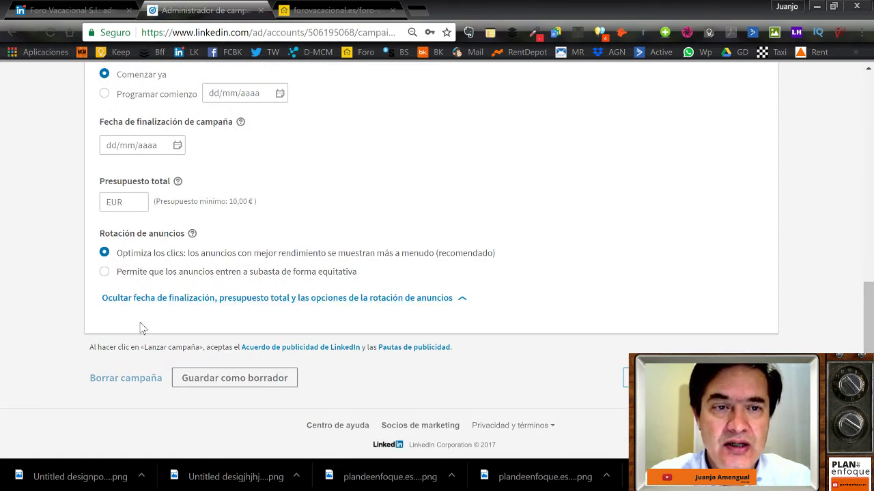
pyautogui.click(163, 144)
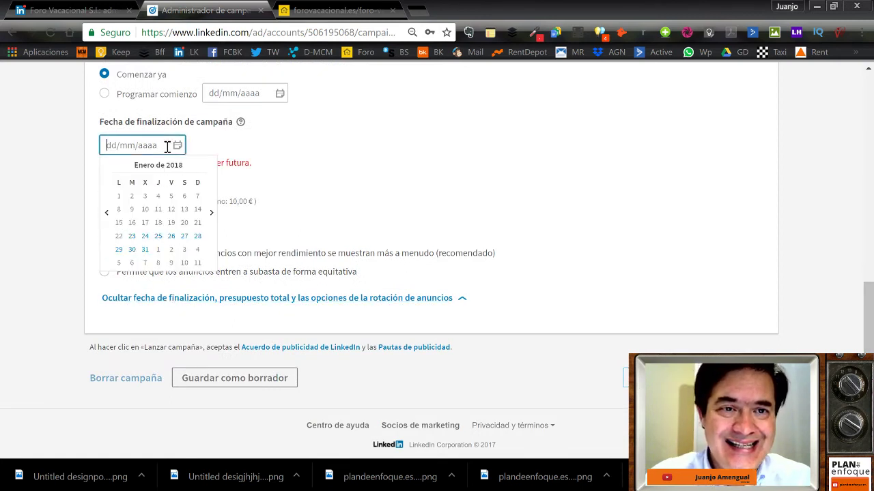
pyautogui.click(196, 236)
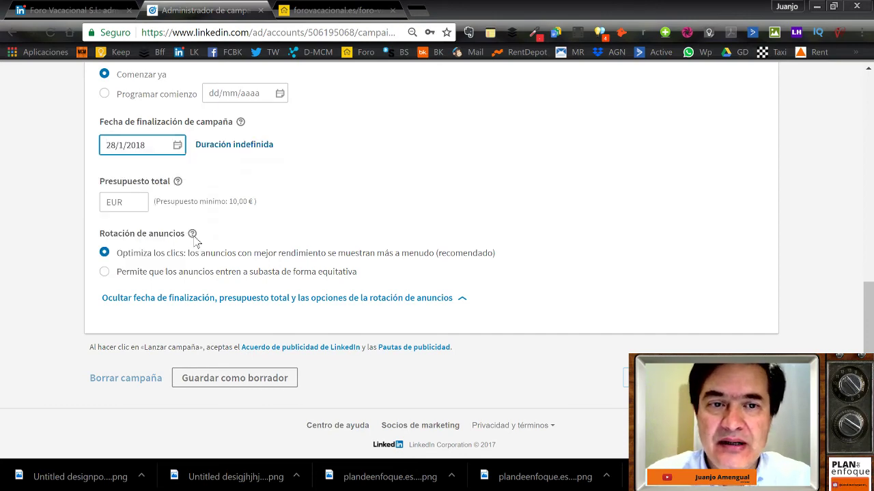
# - Set the campaign's total budget to 40 €
pyautogui.click(131, 209)
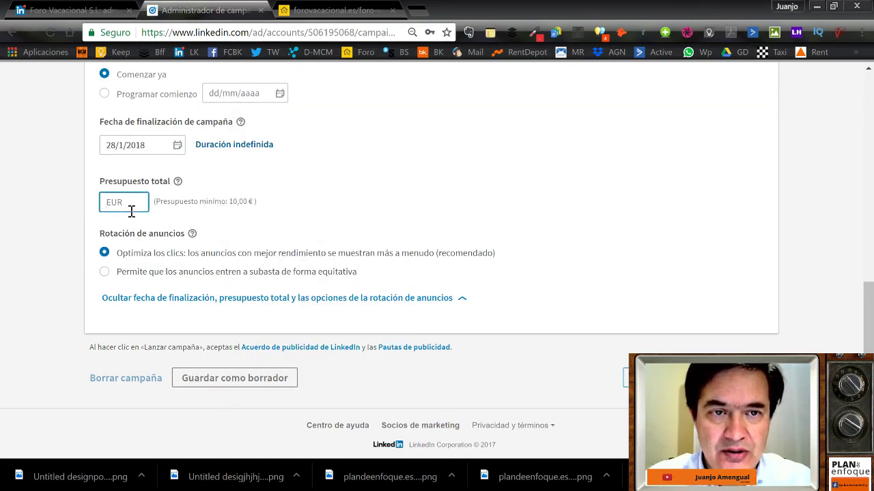
pyautogui.write('40')
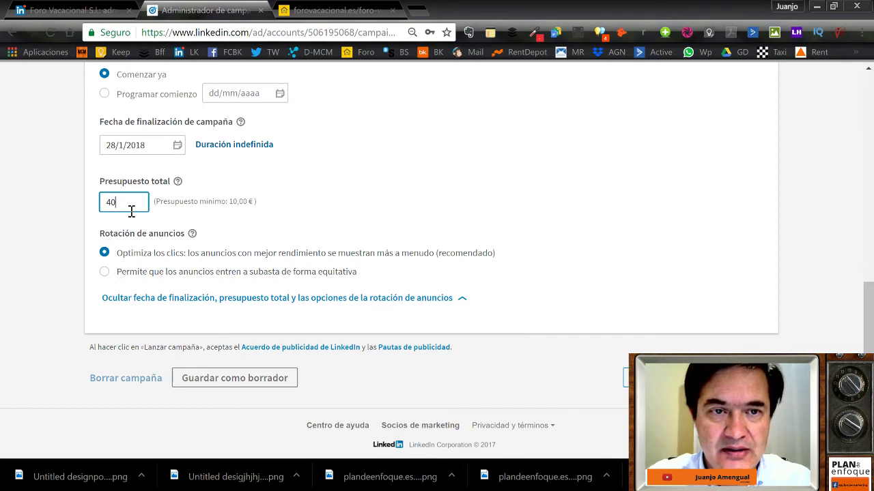
pyautogui.click(342, 208)
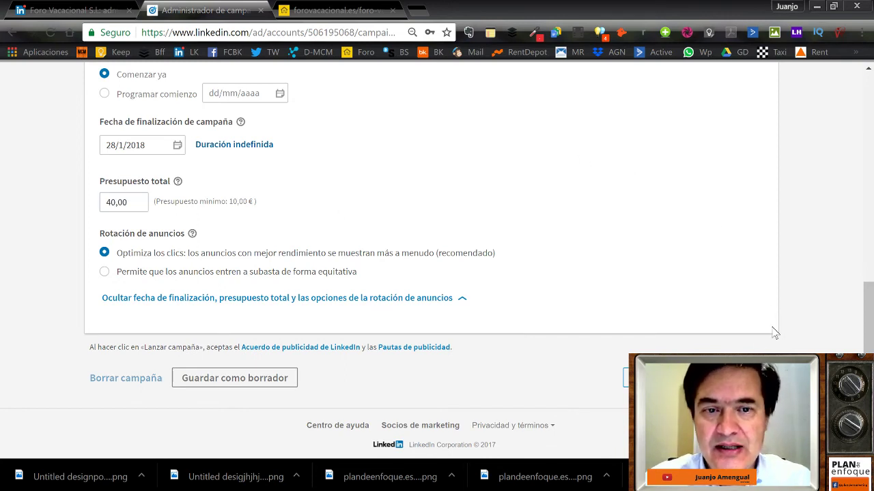